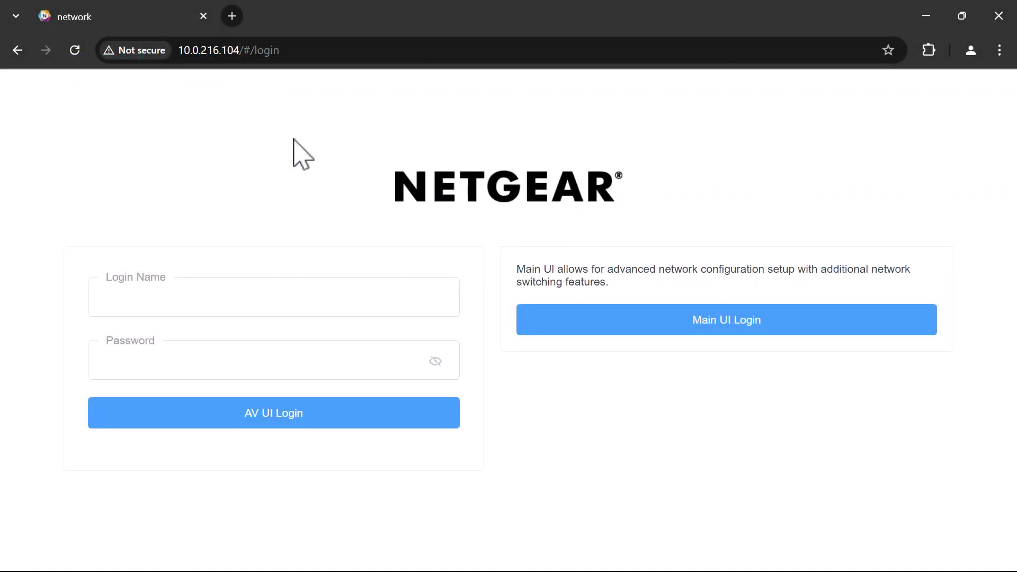
- Sign in to the AV UI with the administrator login name and password
{"action": "left_click", "coordinate": [175, 295]}
{"action": "type", "text": "a"}
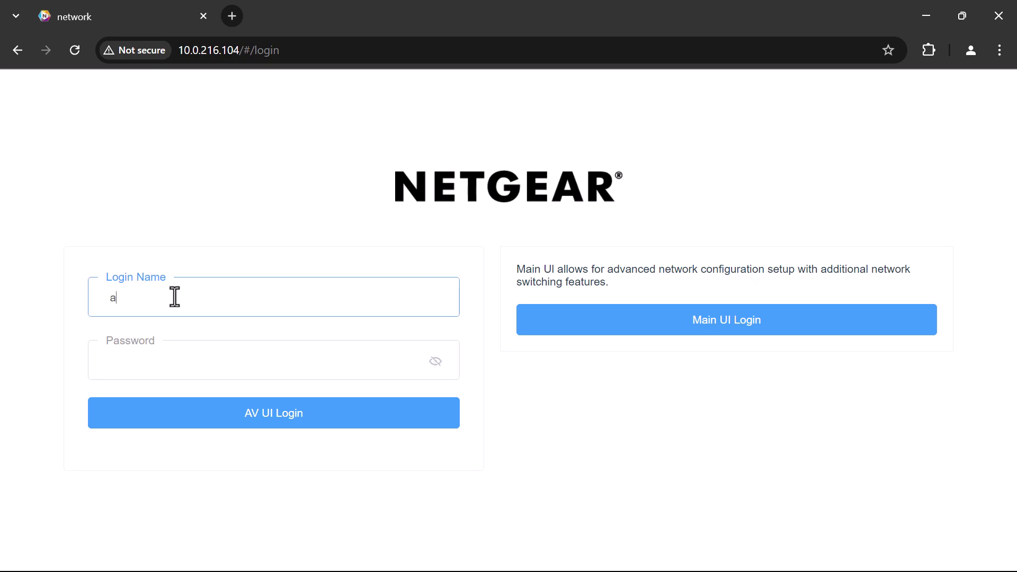
{"action": "type", "text": "dmin"}
{"action": "key", "text": "Tab"}
{"action": "type", "text": "password"}
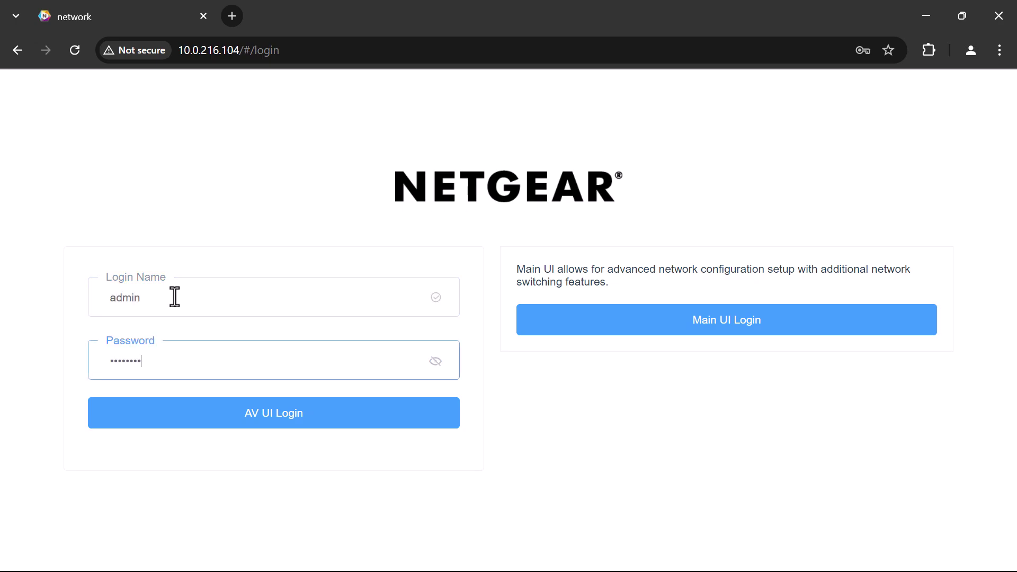
{"action": "type", "text": "12345"}
{"action": "key", "text": "Return"}
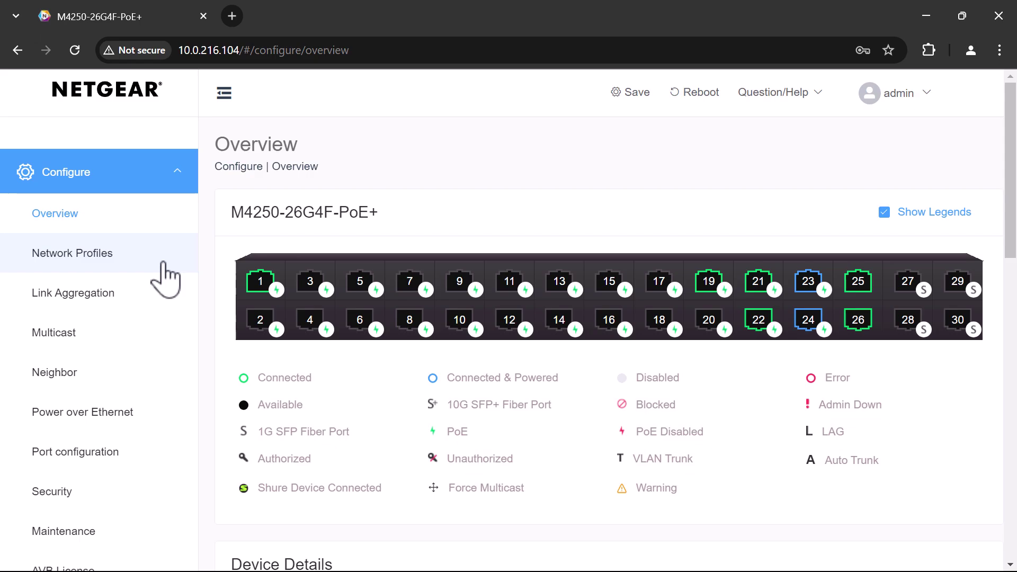
- Open Network Profiles and scroll down to the Profile Templates list
{"action": "left_click", "coordinate": [85, 254]}
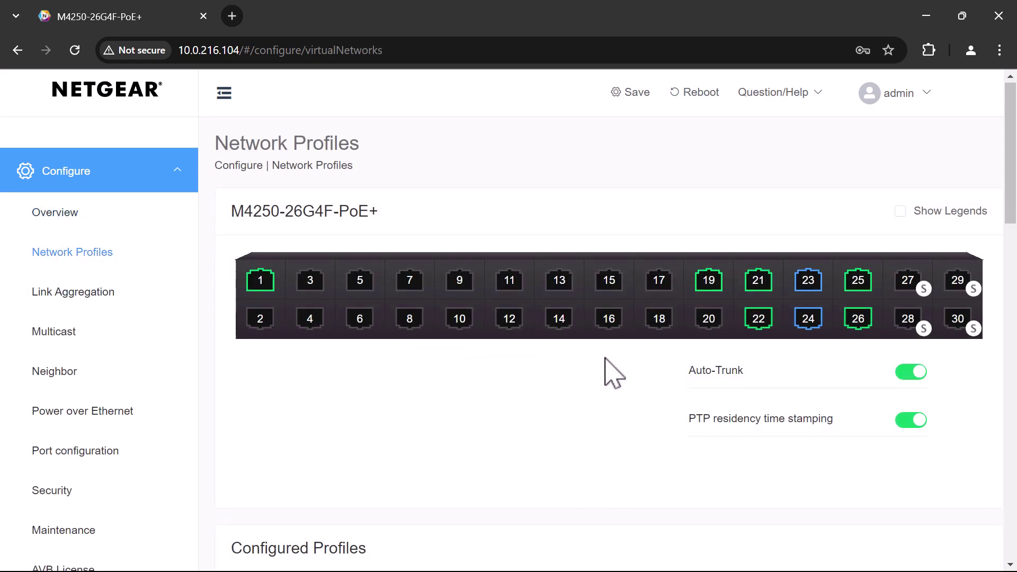
{"action": "scroll", "coordinate": [615, 374], "scroll_direction": "down", "scroll_amount": 9}
{"action": "scroll", "coordinate": [604, 357], "scroll_direction": "down", "scroll_amount": 15}
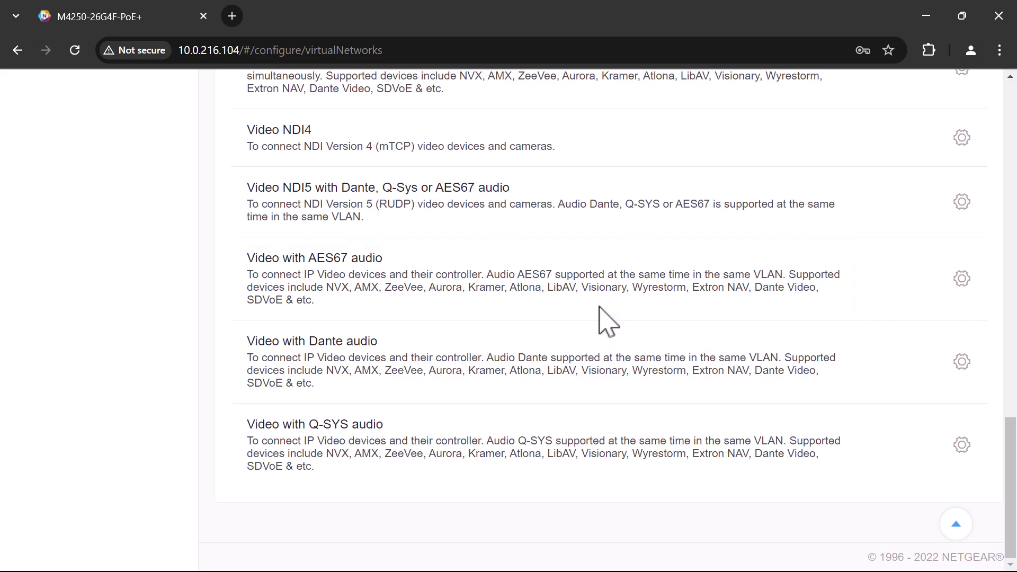
- Configure the Video with AES67 audio template: port 14 tagged, VLAN ID 1, applied and overwrite confirmed
{"action": "left_click", "coordinate": [962, 280]}
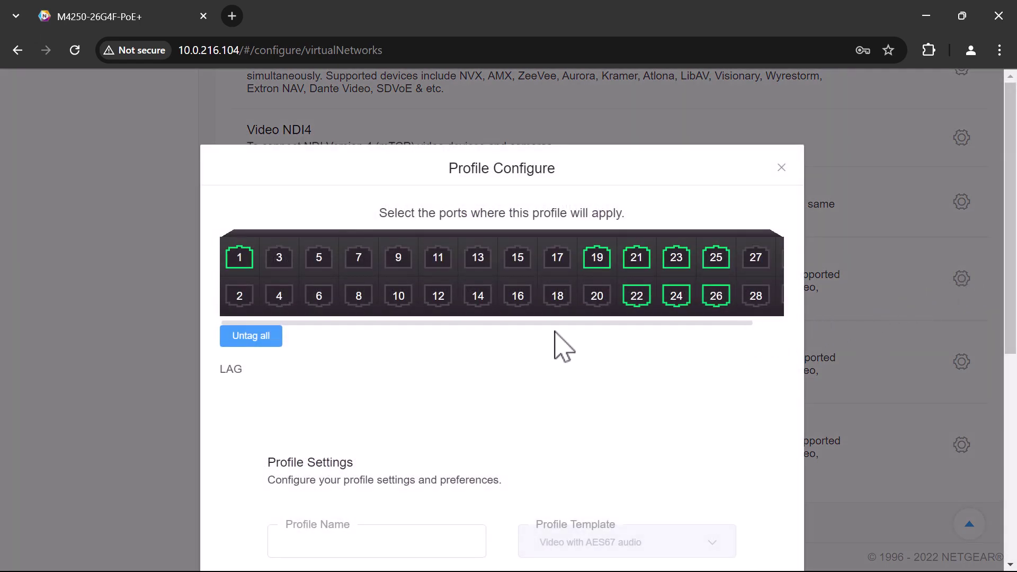
{"action": "left_click", "coordinate": [482, 303]}
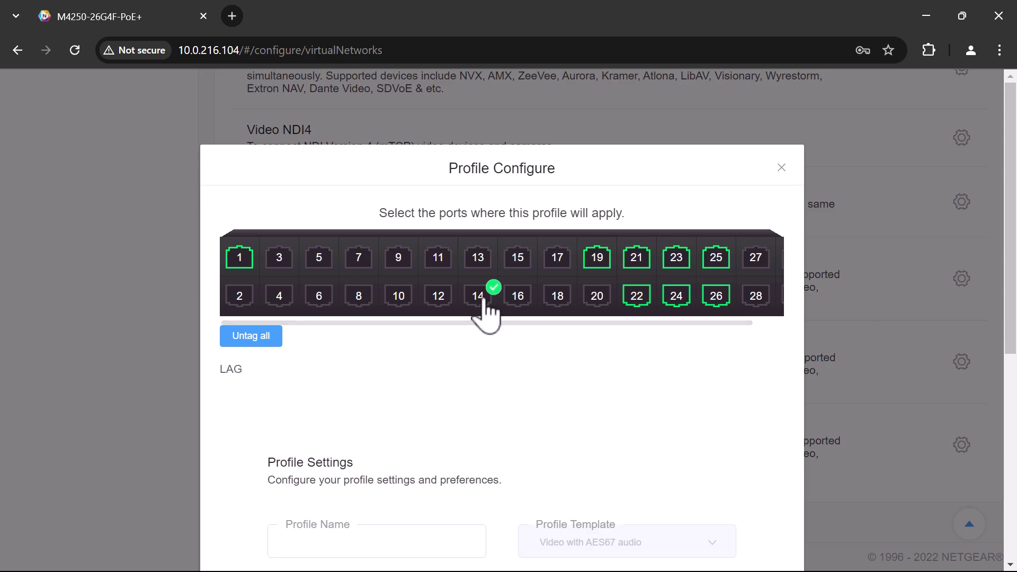
{"action": "left_click", "coordinate": [483, 303]}
{"action": "scroll", "coordinate": [484, 313], "scroll_direction": "down", "scroll_amount": 7}
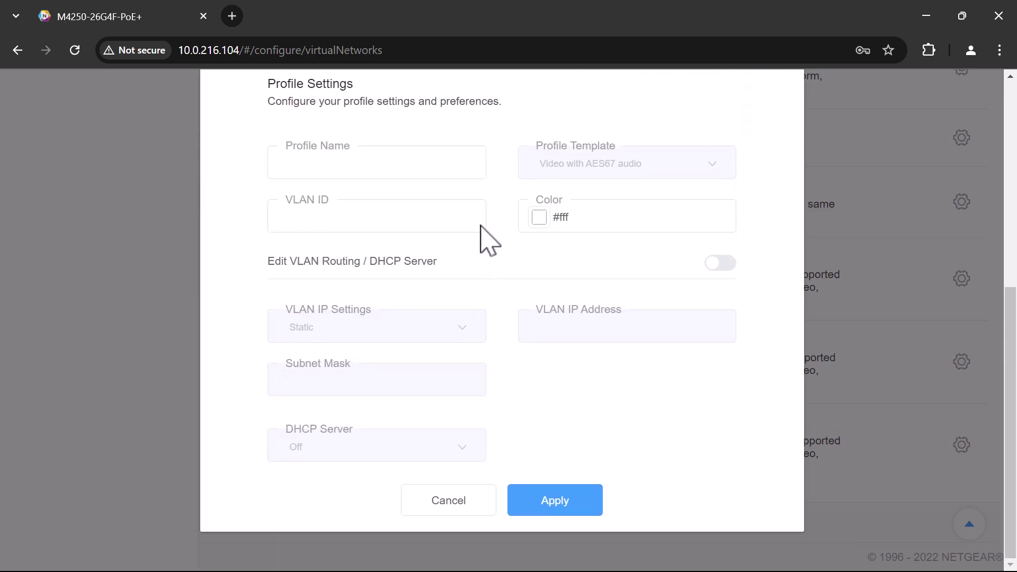
{"action": "left_click", "coordinate": [459, 212]}
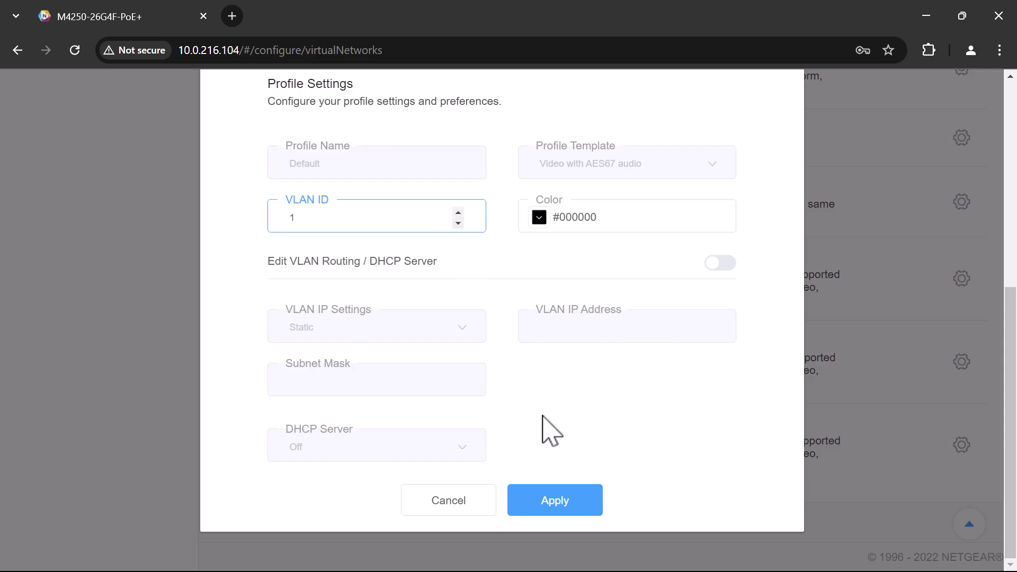
{"action": "left_click", "coordinate": [580, 506]}
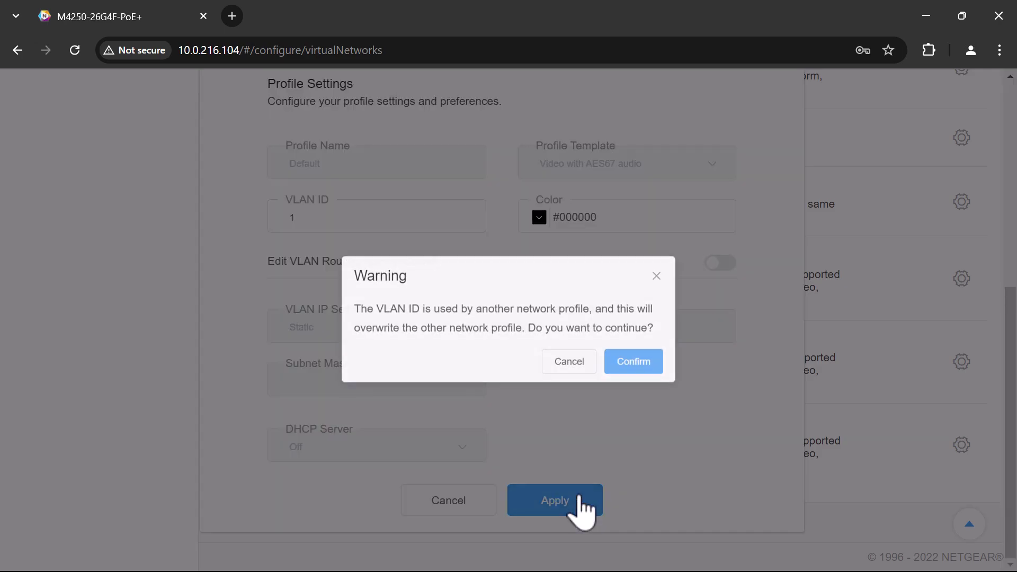
{"action": "left_click", "coordinate": [634, 363]}
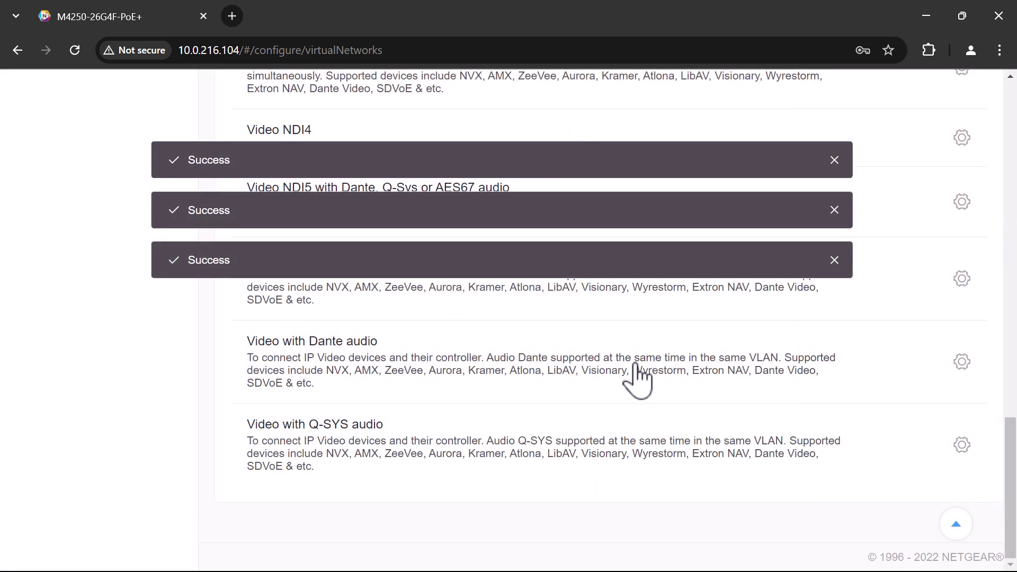
{"action": "scroll", "coordinate": [638, 380], "scroll_direction": "up", "scroll_amount": 20}
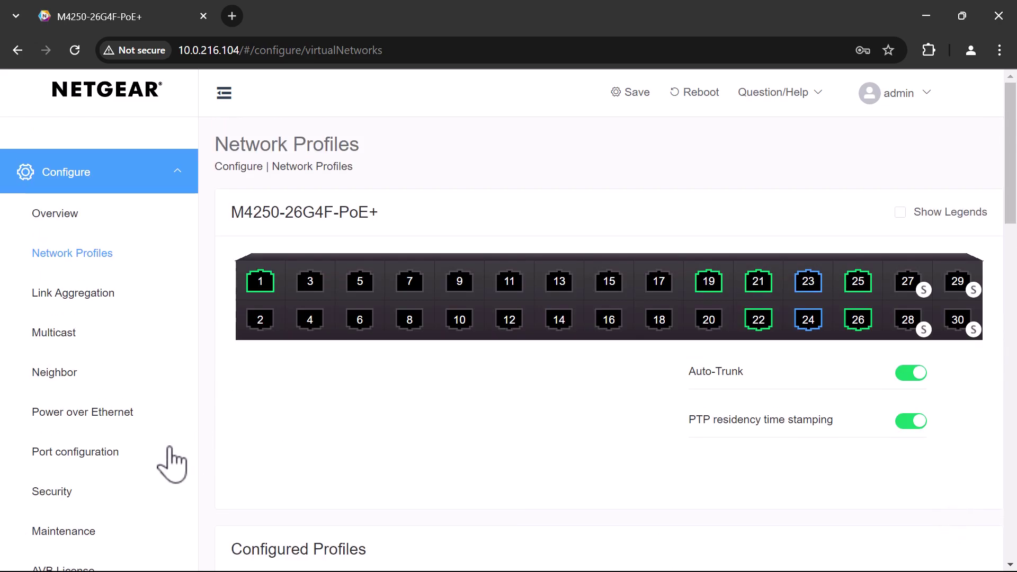
- In Port Configuration's interface settings, select all ports and apply Symmetric flow control
{"action": "left_click", "coordinate": [89, 459]}
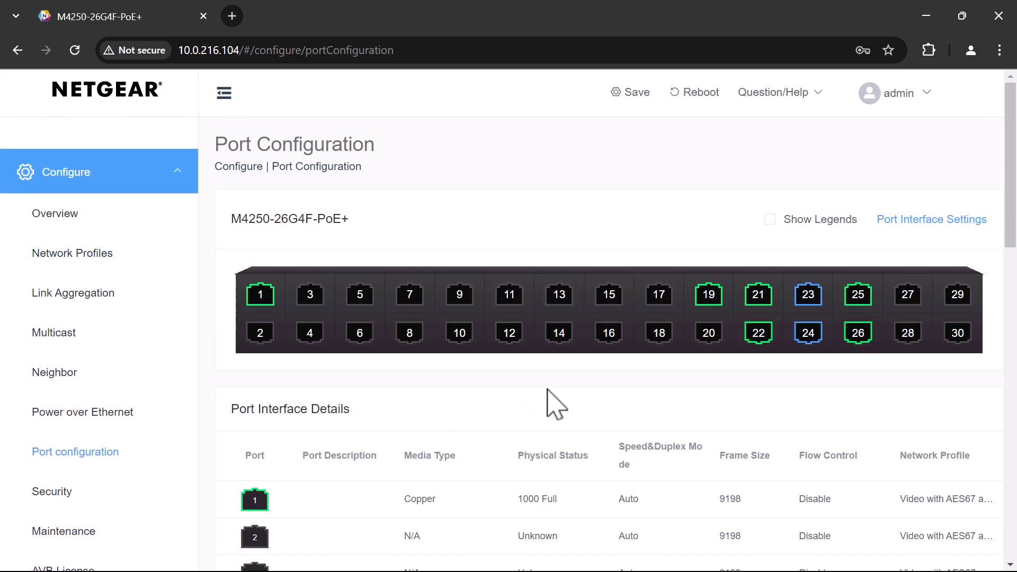
{"action": "left_click", "coordinate": [952, 222]}
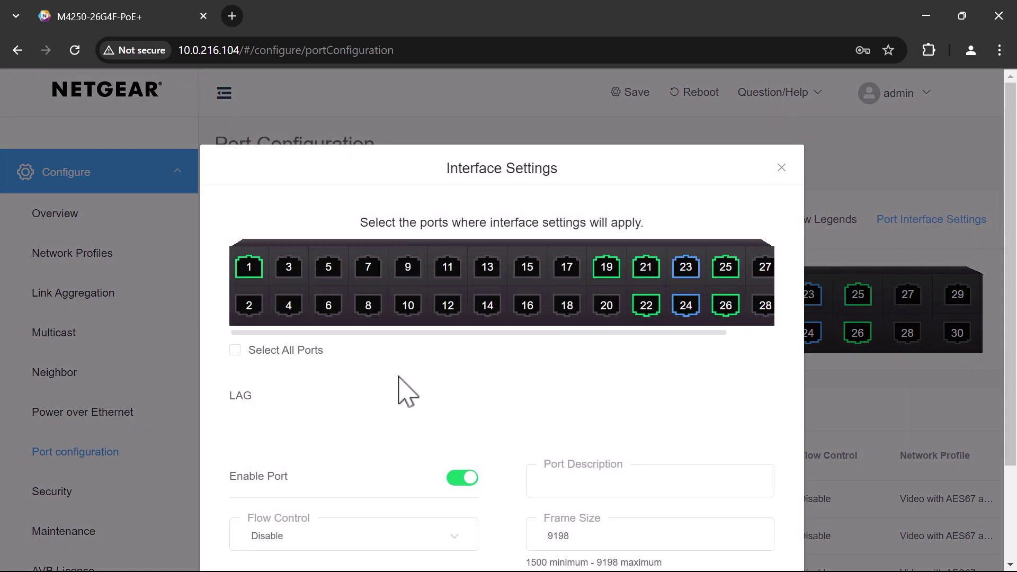
{"action": "scroll", "coordinate": [403, 390], "scroll_direction": "down", "scroll_amount": 2}
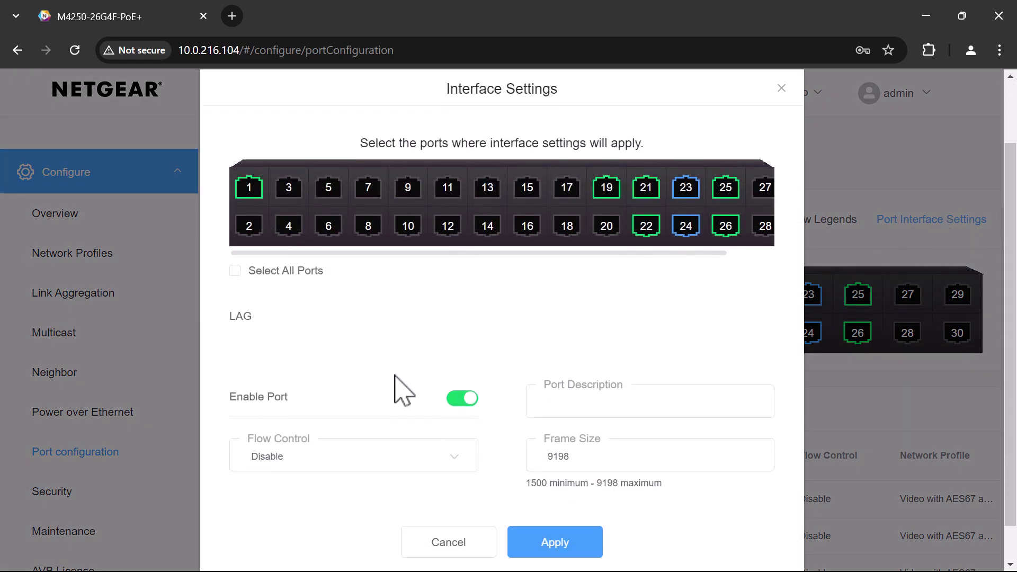
{"action": "left_click", "coordinate": [236, 272]}
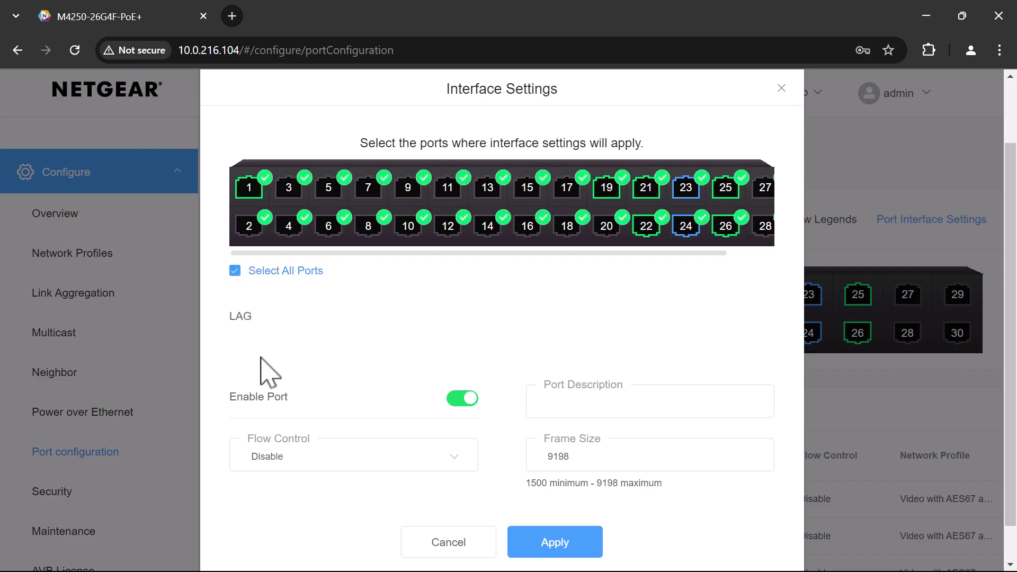
{"action": "left_click", "coordinate": [313, 467]}
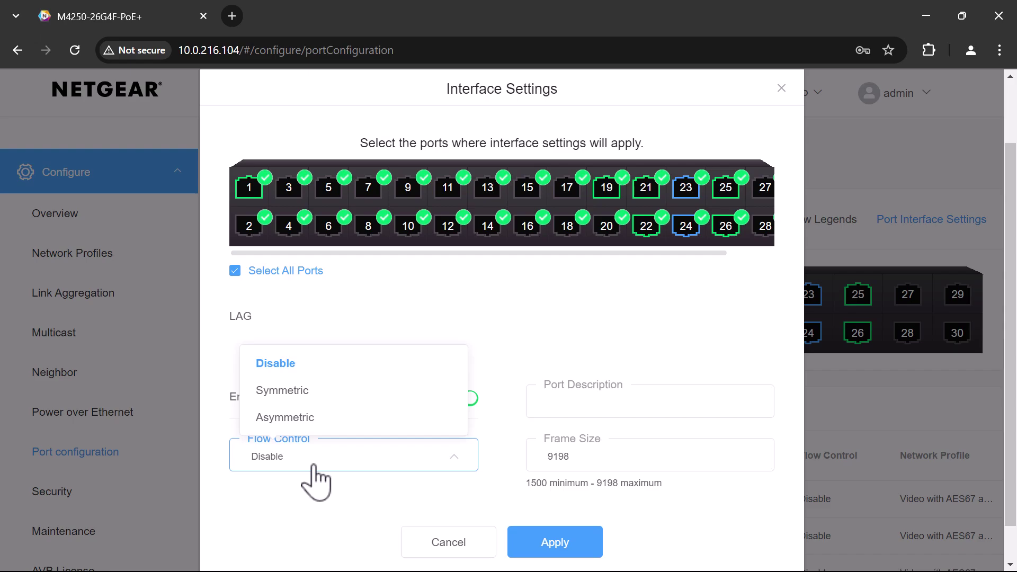
{"action": "left_click", "coordinate": [301, 392]}
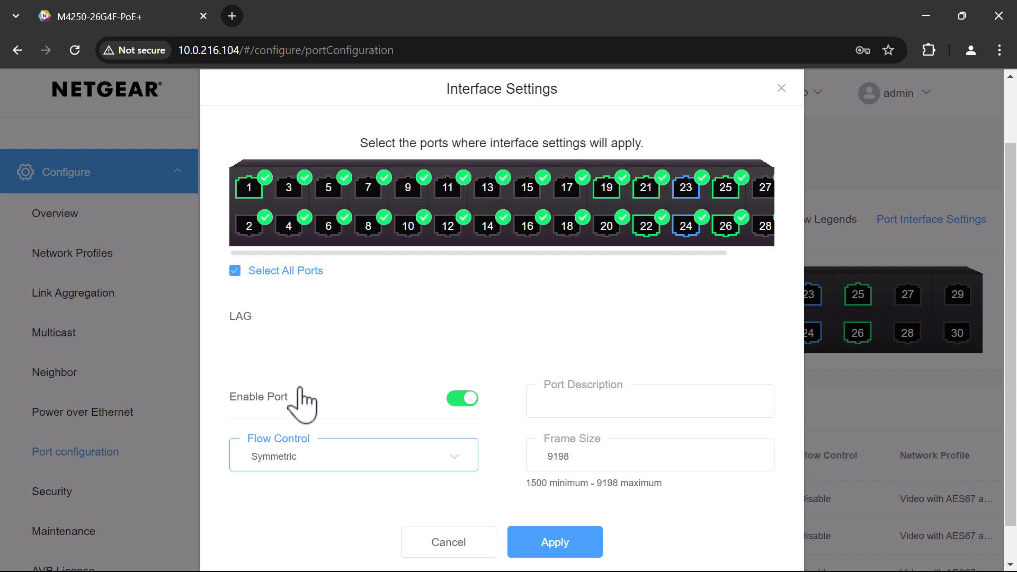
{"action": "left_click", "coordinate": [591, 555]}
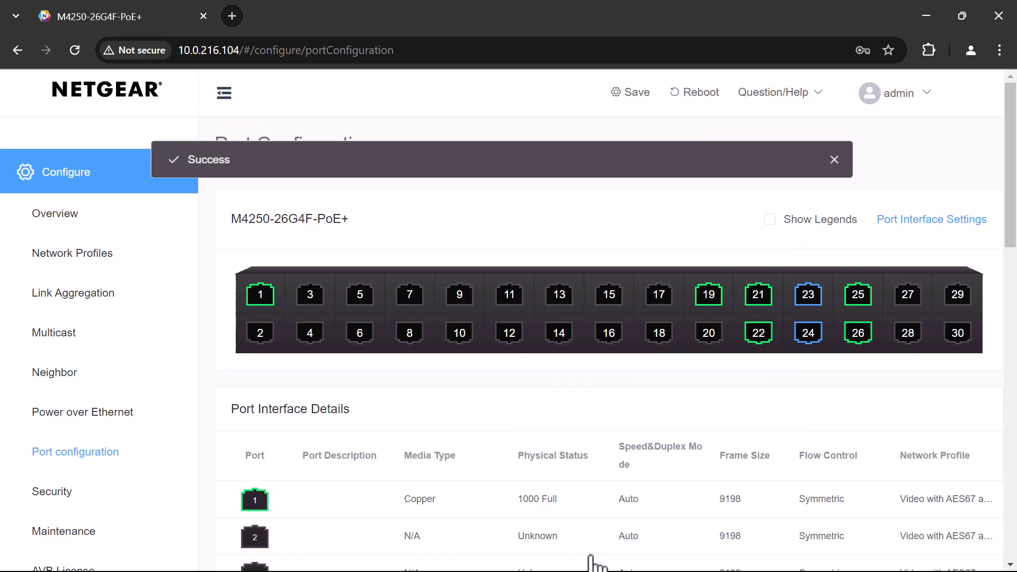
- Confirm Port Interface Details lists Symmetric flow control and 9198 frame size
{"action": "left_click", "coordinate": [54, 213]}
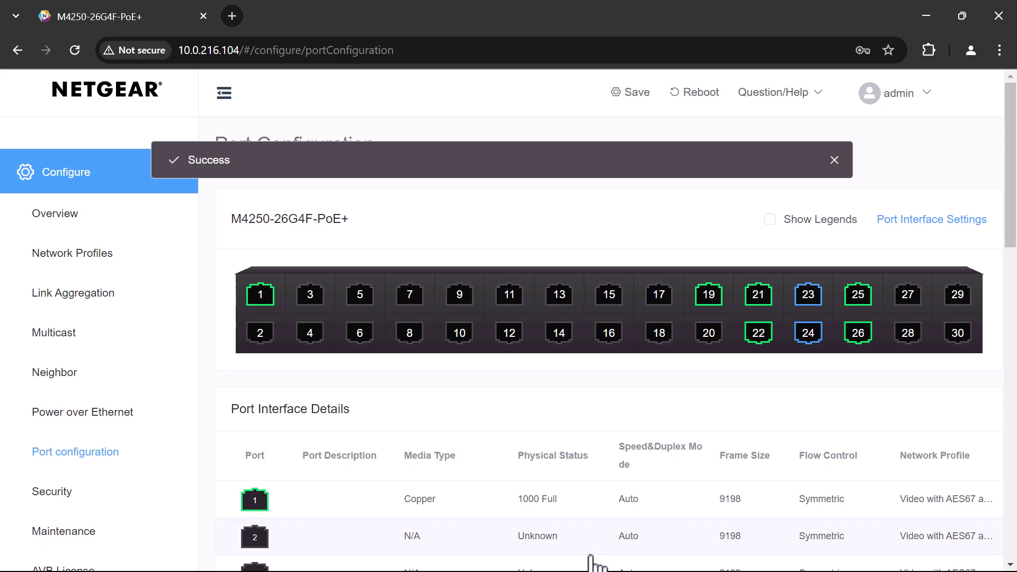
- Log out of the AV UI and sign in to the Main UI with saved credentials
{"action": "mouse_move", "coordinate": [900, 91]}
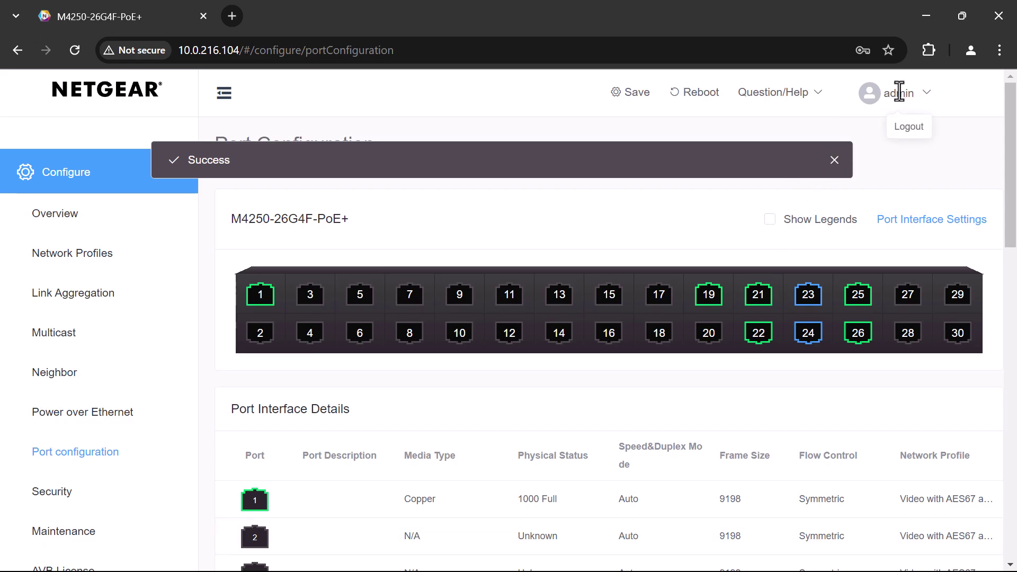
{"action": "left_click", "coordinate": [910, 129]}
{"action": "left_click", "coordinate": [744, 315]}
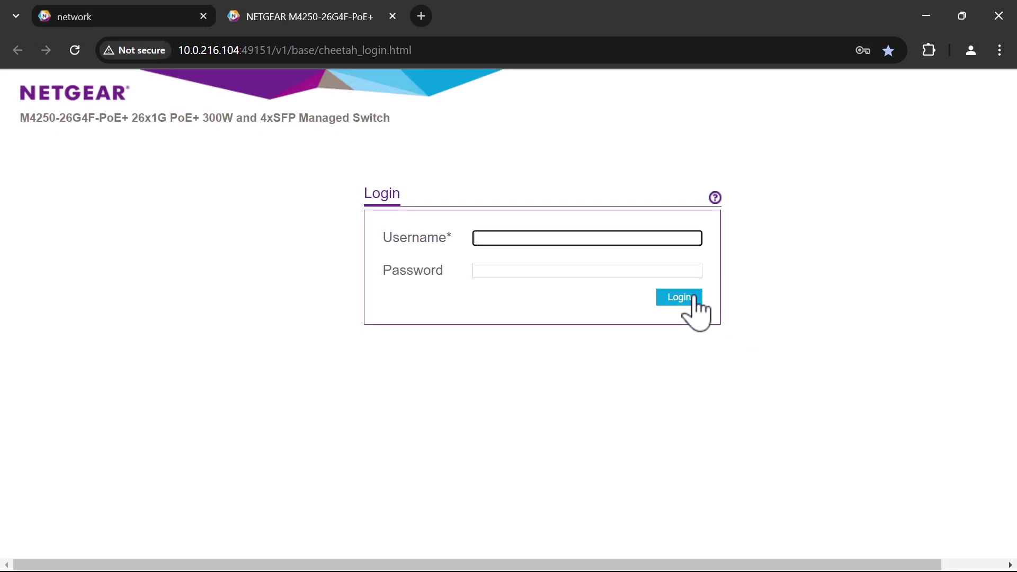
{"action": "left_click", "coordinate": [597, 234]}
{"action": "left_click", "coordinate": [598, 267]}
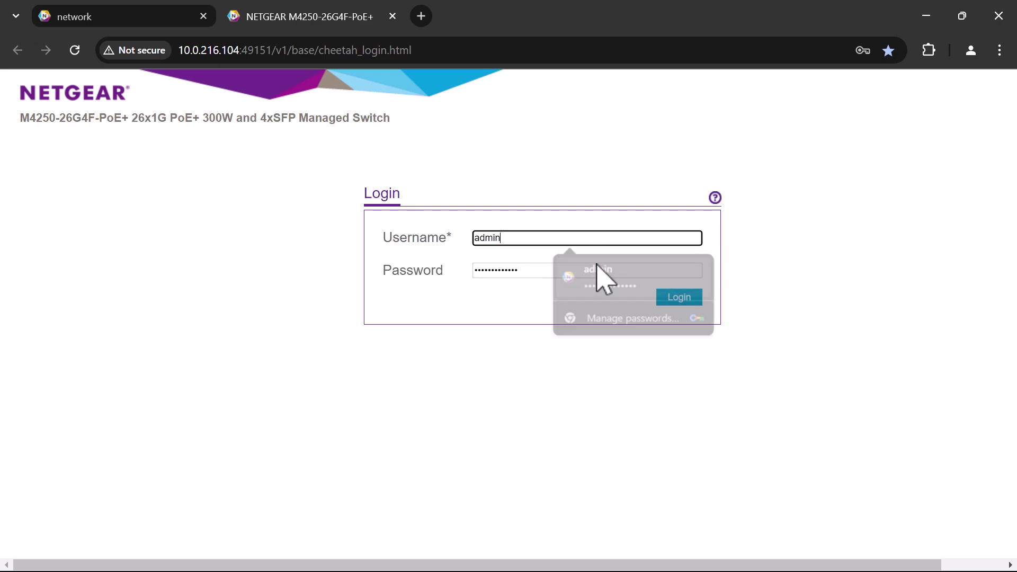
{"action": "left_click", "coordinate": [677, 297]}
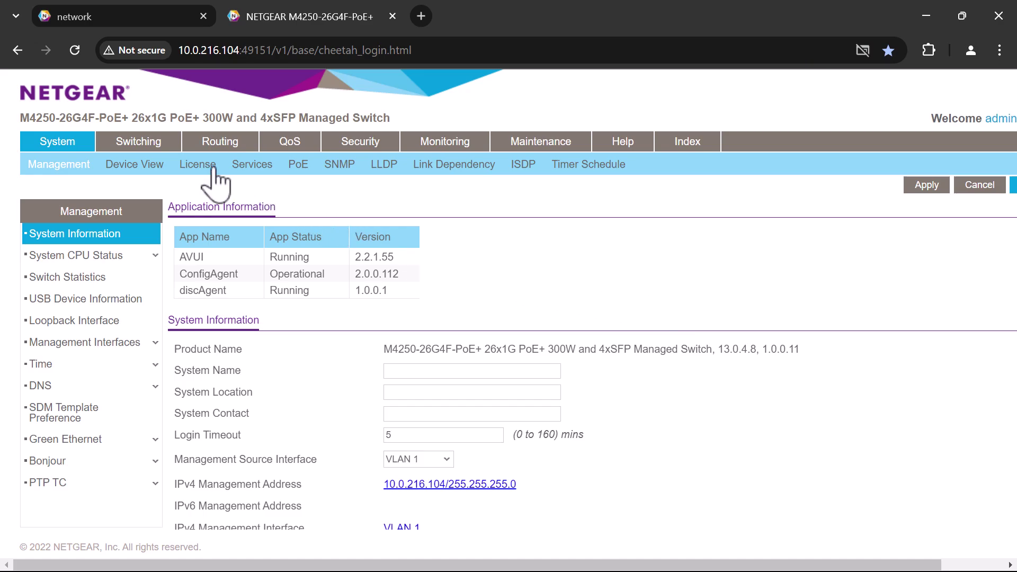
- Open Switching > Ports and scroll the port table to check flow control and frame size
{"action": "left_click", "coordinate": [153, 142]}
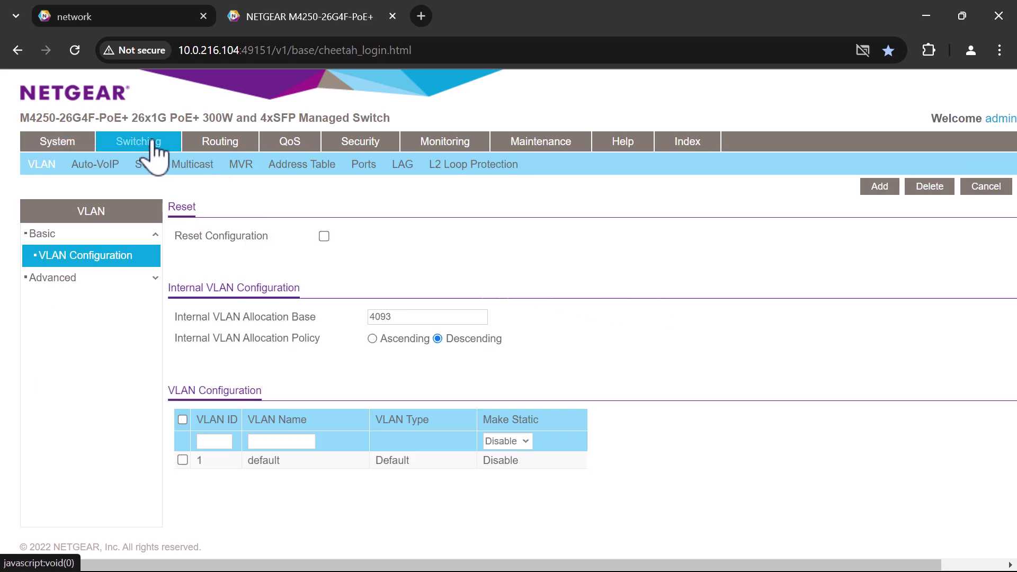
{"action": "left_click", "coordinate": [364, 166]}
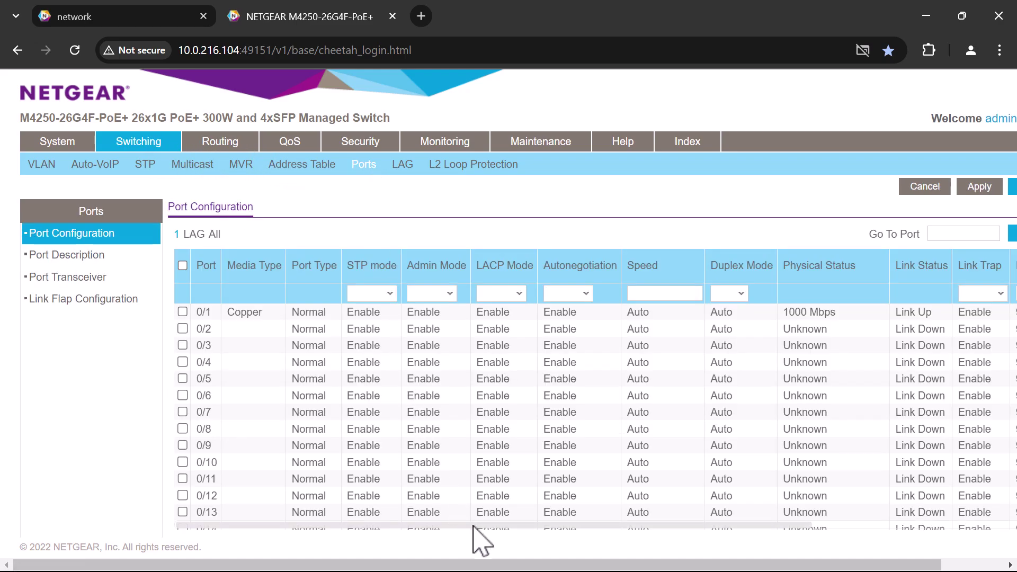
{"action": "left_click_drag", "start_coordinate": [473, 526], "coordinate": [861, 526]}
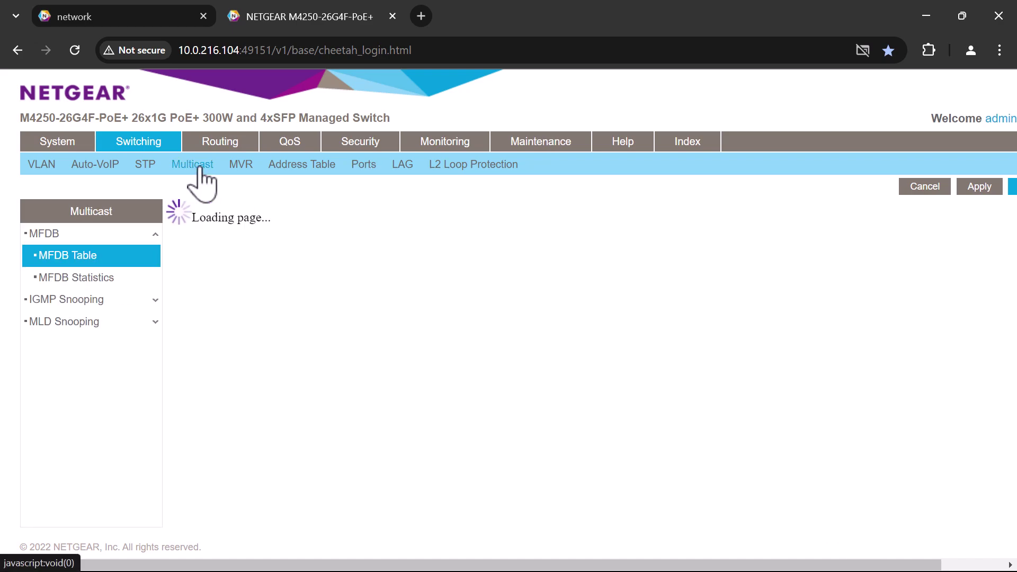
- Open IGMP Snooping VLAN Configuration and select the VLAN 1 row for editing
{"action": "left_click", "coordinate": [87, 299]}
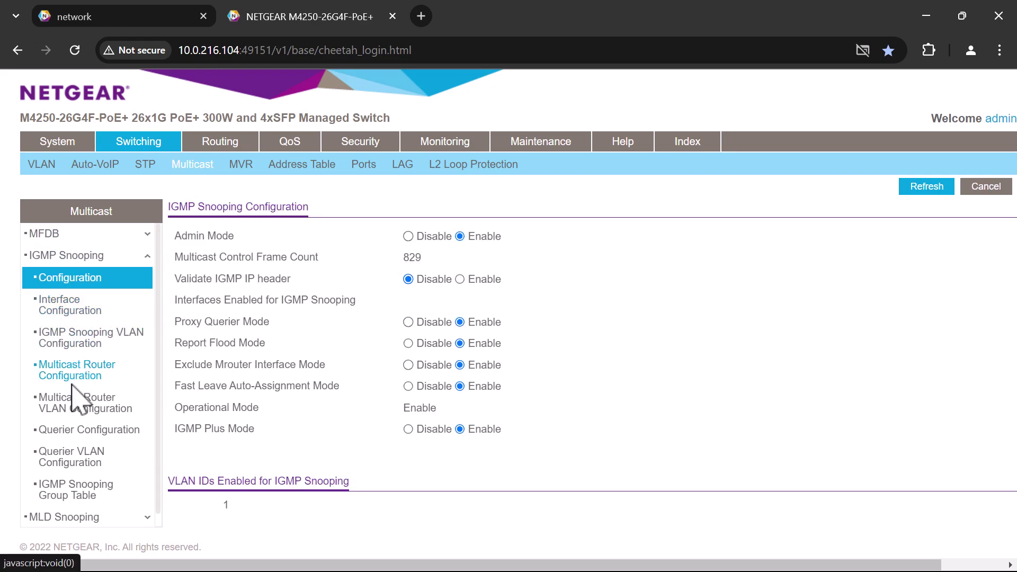
{"action": "left_click", "coordinate": [85, 334]}
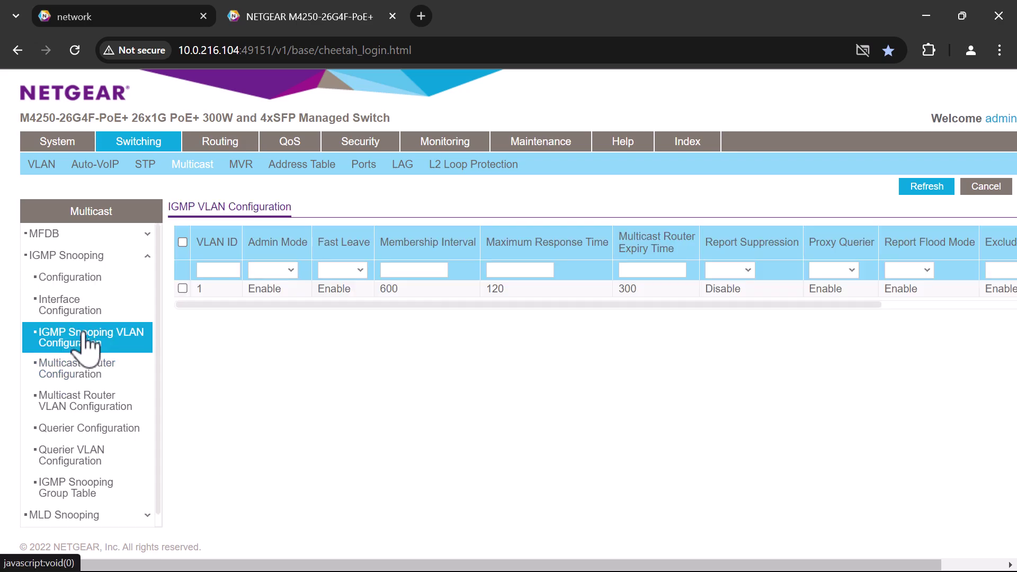
{"action": "left_click", "coordinate": [183, 289]}
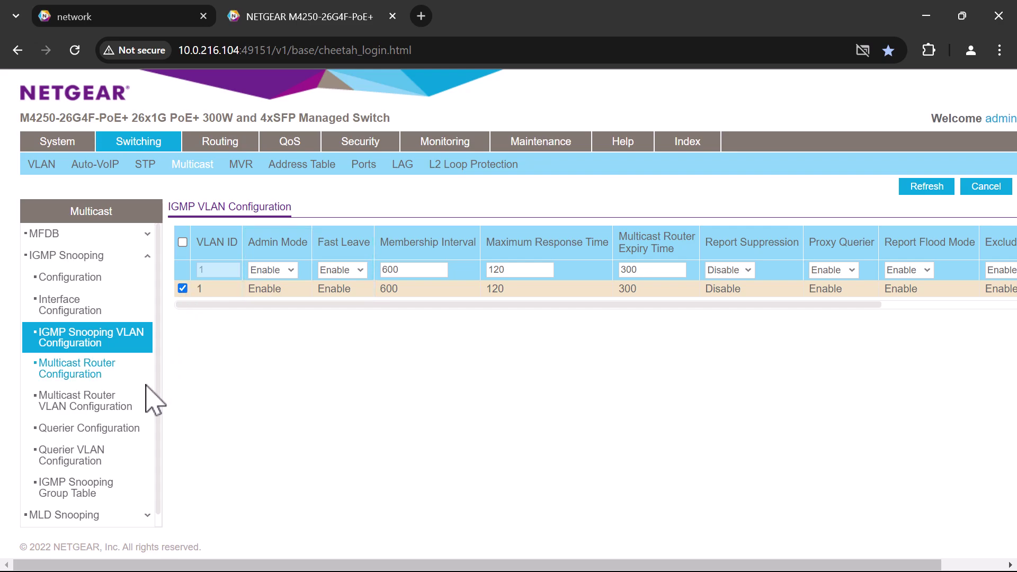
- Open the IGMP Snooping Querier Configuration page
{"action": "left_click", "coordinate": [90, 429]}
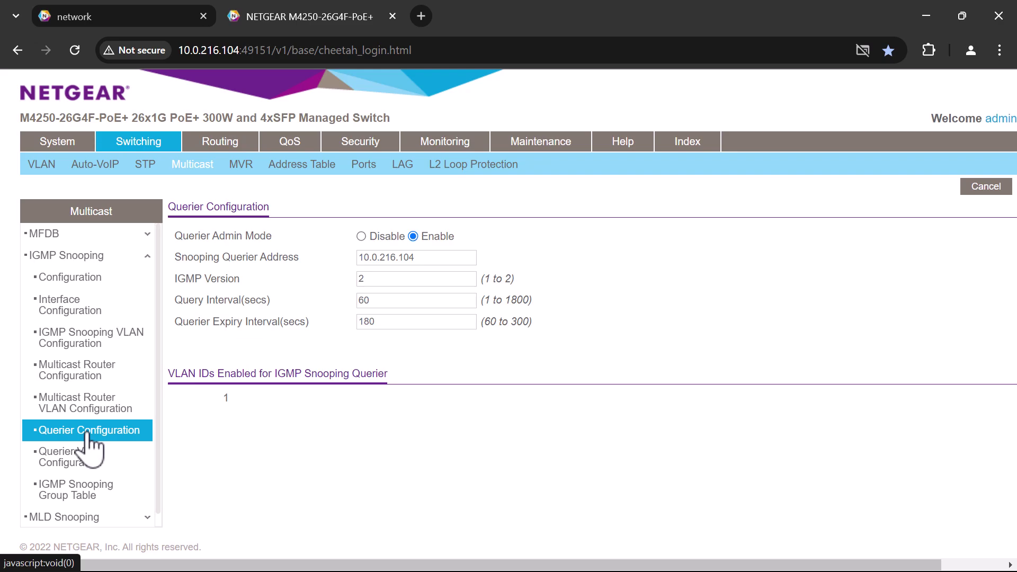
- Open Querier VLAN Configuration to see VLAN 1 operating as querier, version 2
{"action": "left_click", "coordinate": [85, 459]}
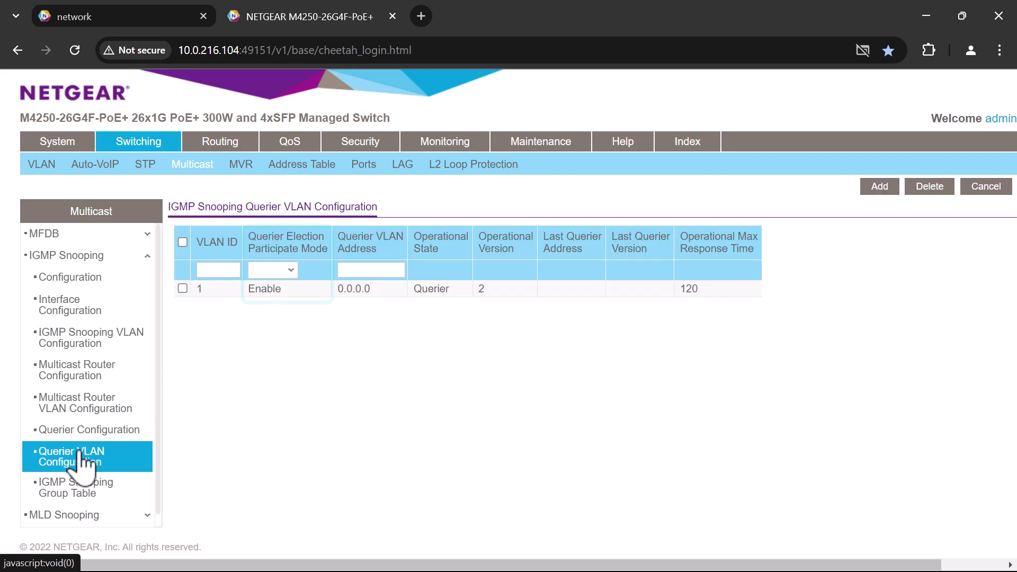